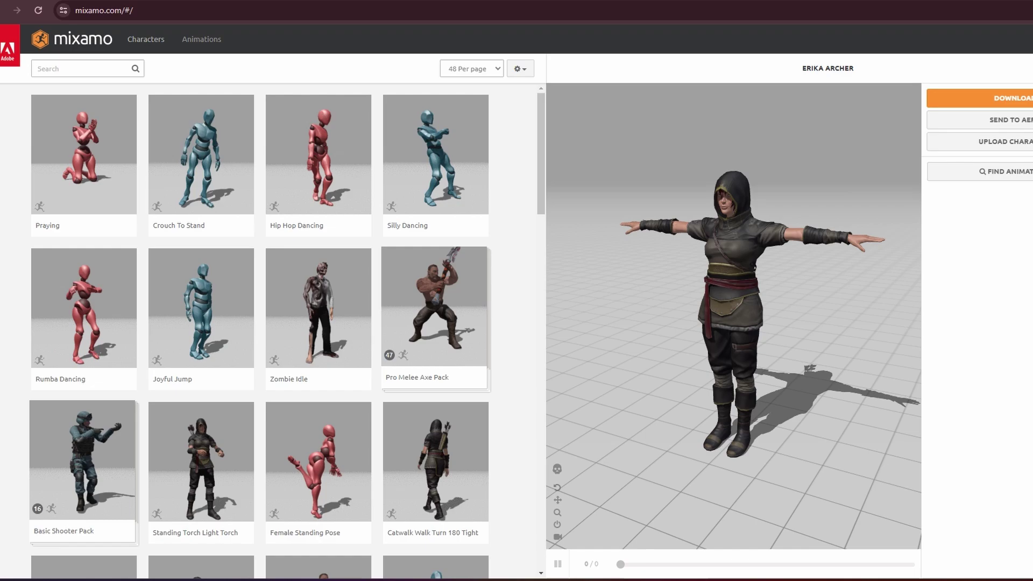
- Select X Bot.fbx in Downloads > Breakdance Pack, then return to the Unreal editor
{"action": "key", "text": "alt+Tab"}
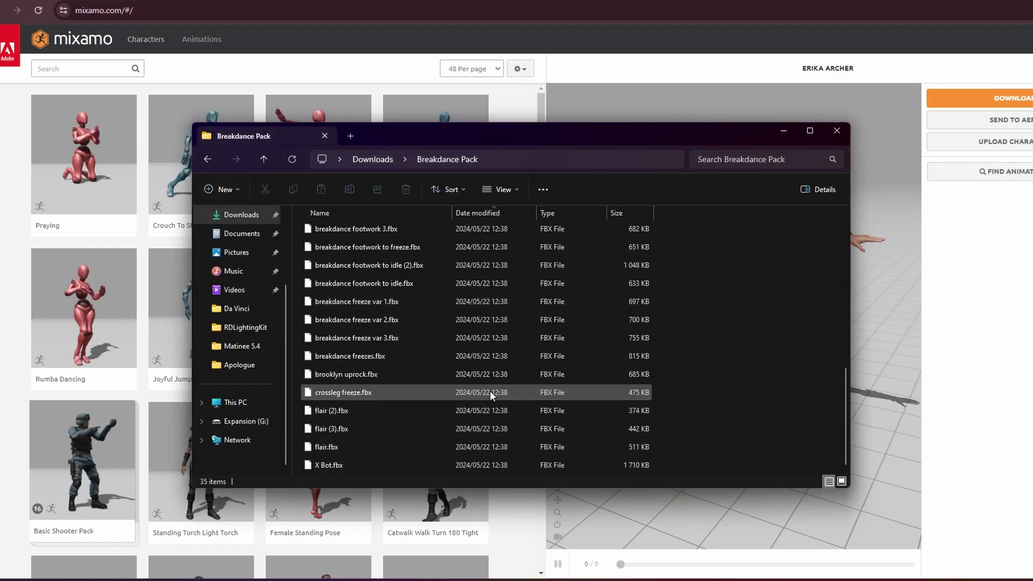
{"action": "left_click", "coordinate": [332, 467]}
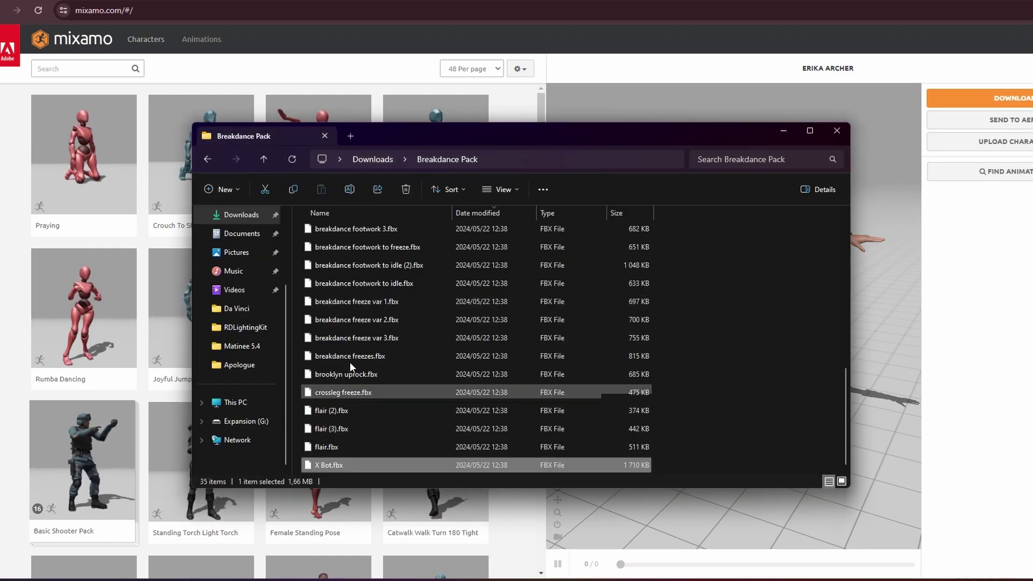
{"action": "key", "text": "alt+Tab"}
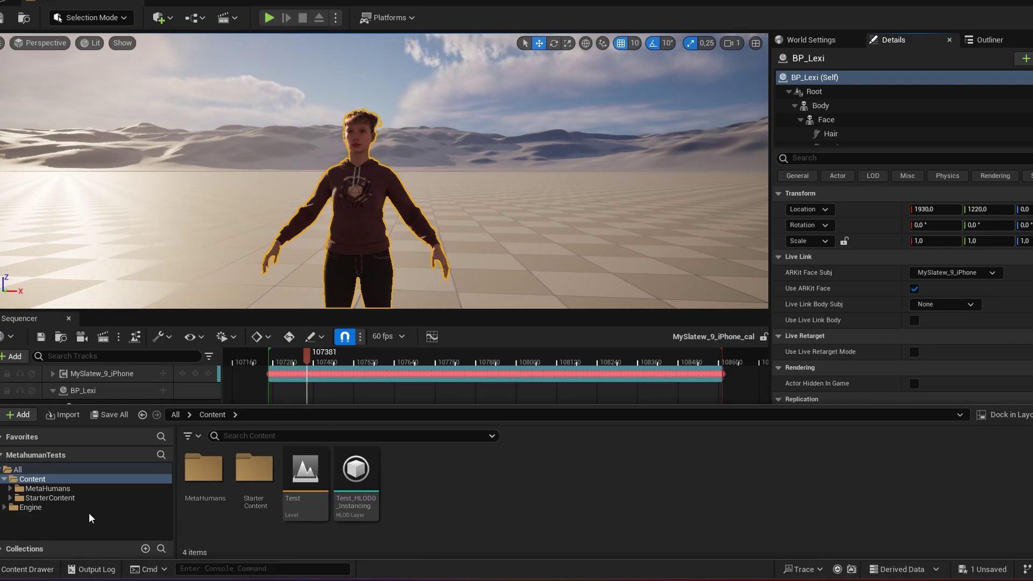
- Import X Bot.fbx into Content with Import All, creating the X_Bot mesh, skeleton and materials
{"action": "key", "text": "alt+Tab"}
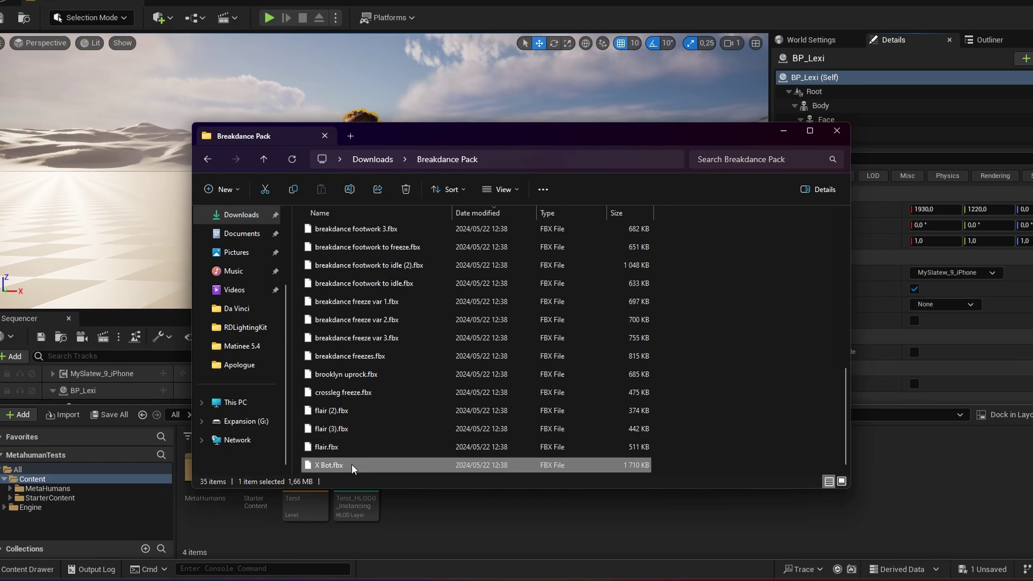
{"action": "left_click_drag", "start_coordinate": [350, 463], "coordinate": [554, 533]}
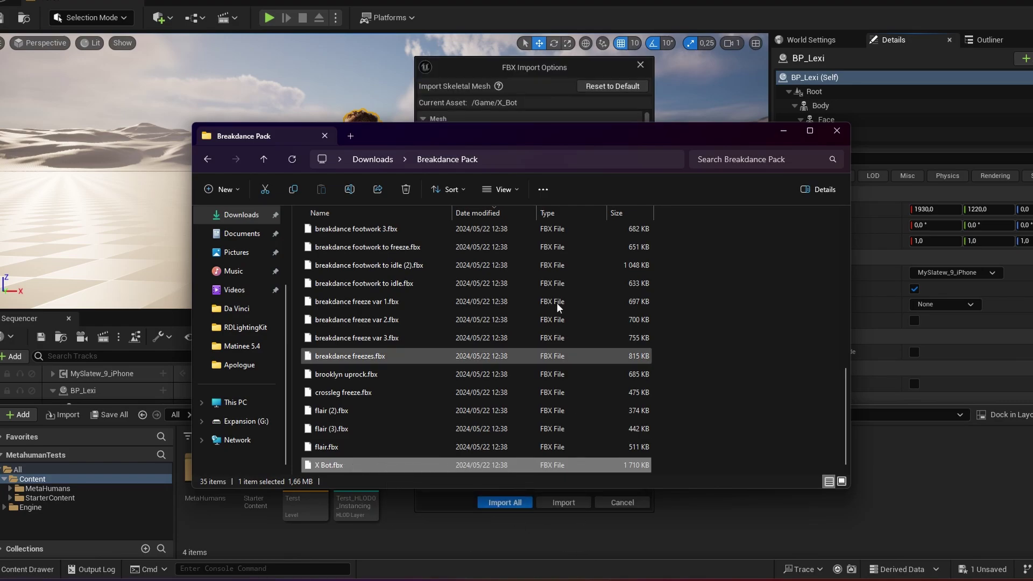
{"action": "left_click", "coordinate": [548, 69]}
{"action": "left_click", "coordinate": [496, 505]}
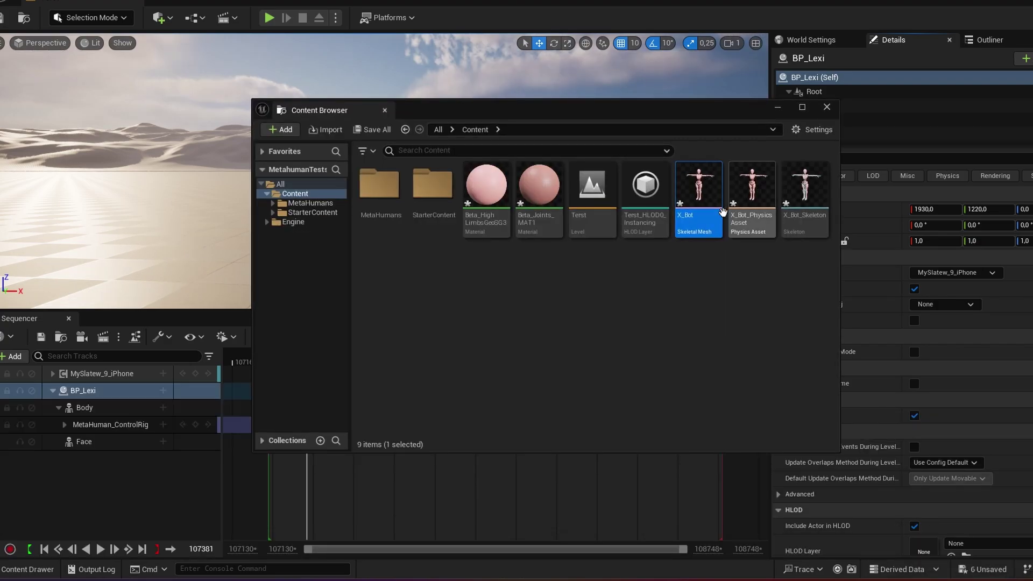
{"action": "left_click", "coordinate": [826, 108]}
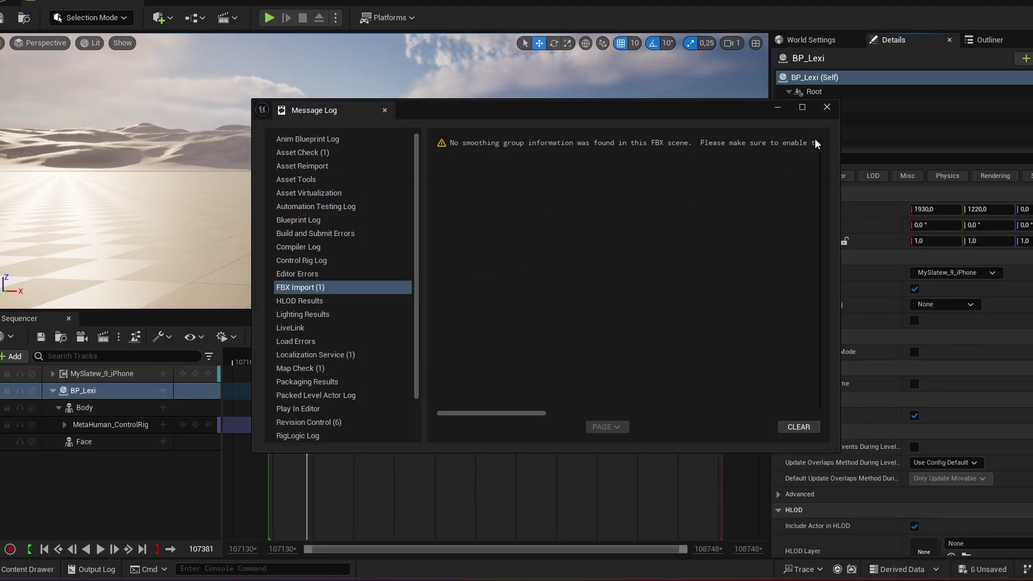
- Import Zombie Walk.fbx into Content using the X_Bot_Skeleton
{"action": "left_click", "coordinate": [827, 107]}
{"action": "left_click", "coordinate": [28, 569]}
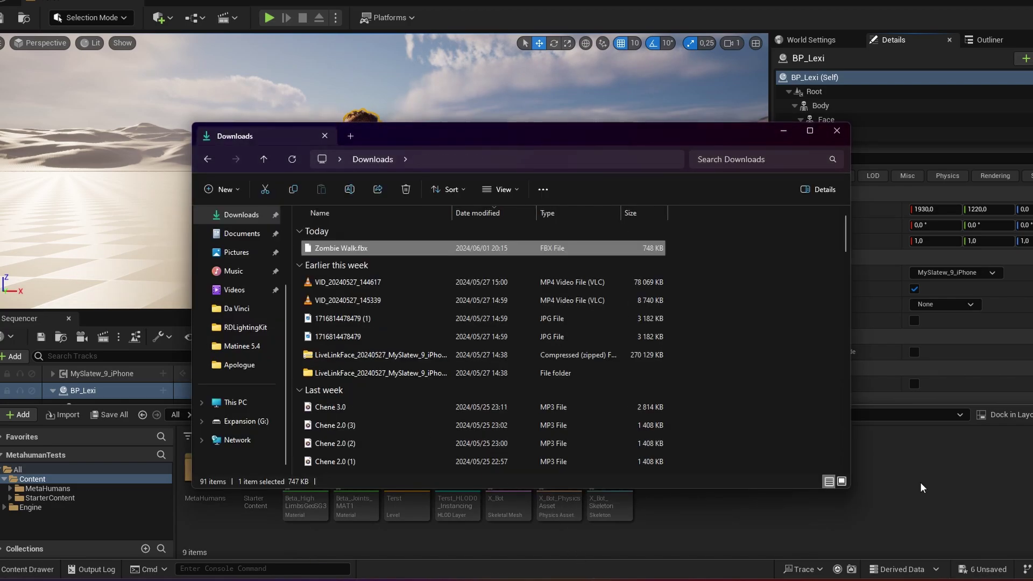
{"action": "left_click", "coordinate": [577, 67]}
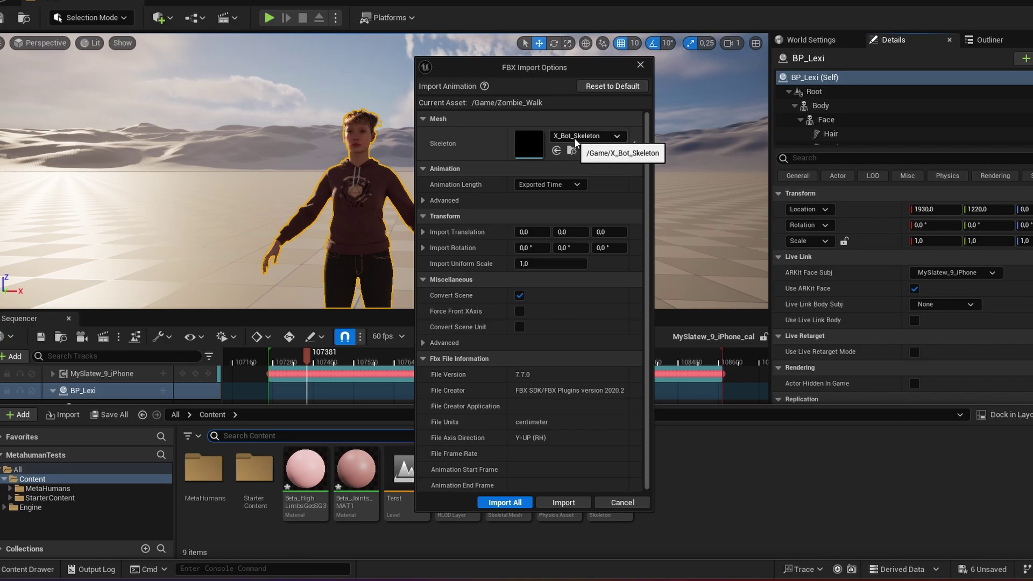
{"action": "left_click", "coordinate": [526, 503]}
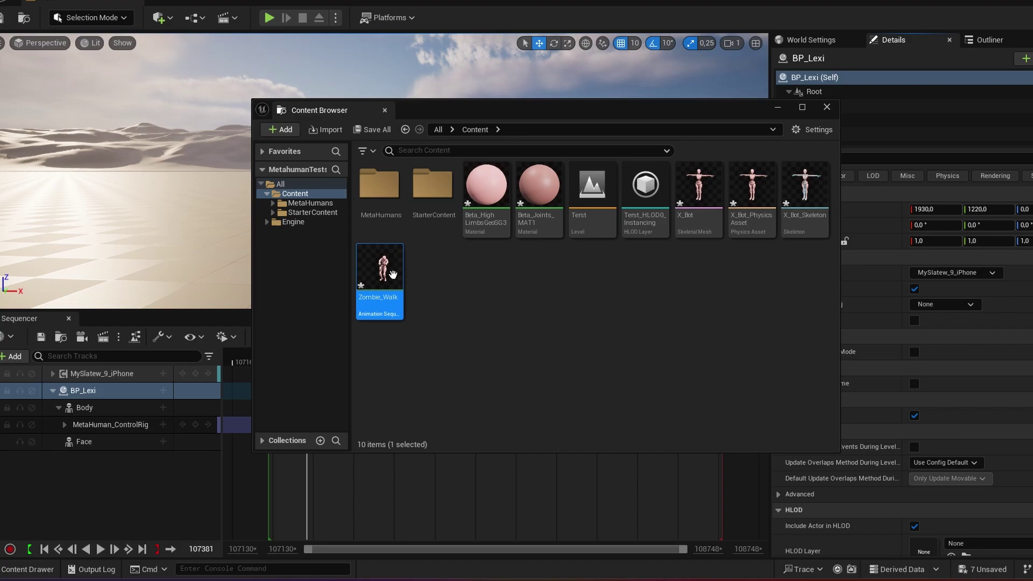
- Preview the Zombie_Walk animation on X Bot in a maximized animation editor, then close it
{"action": "double_click", "coordinate": [380, 269]}
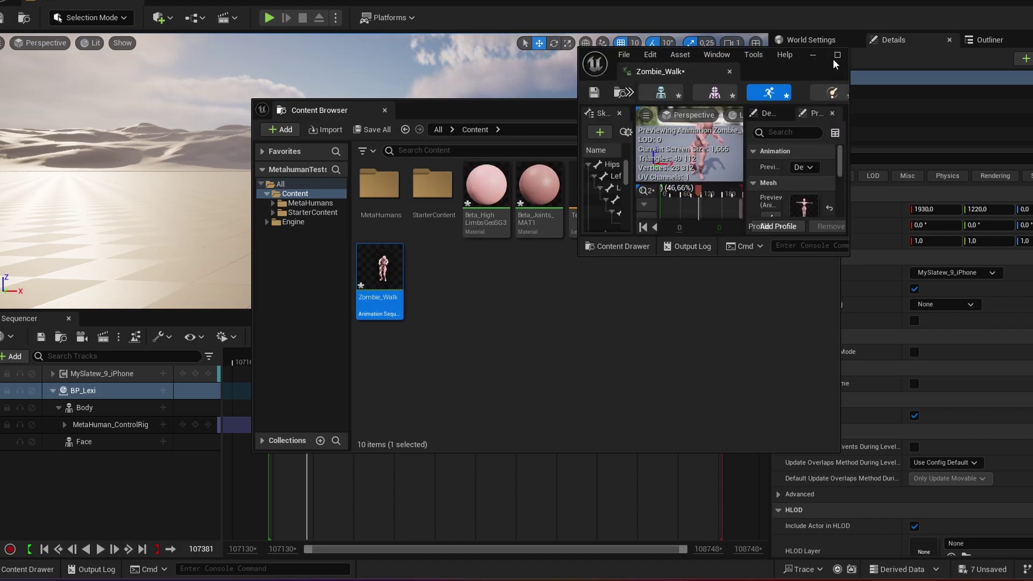
{"action": "left_click", "coordinate": [833, 59]}
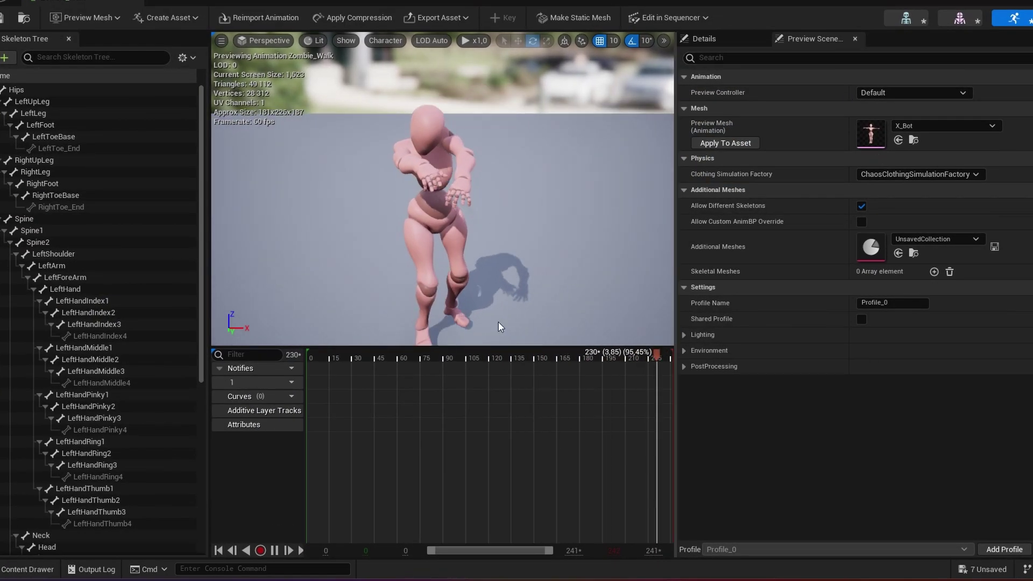
{"action": "left_click_drag", "start_coordinate": [485, 347], "coordinate": [485, 370]}
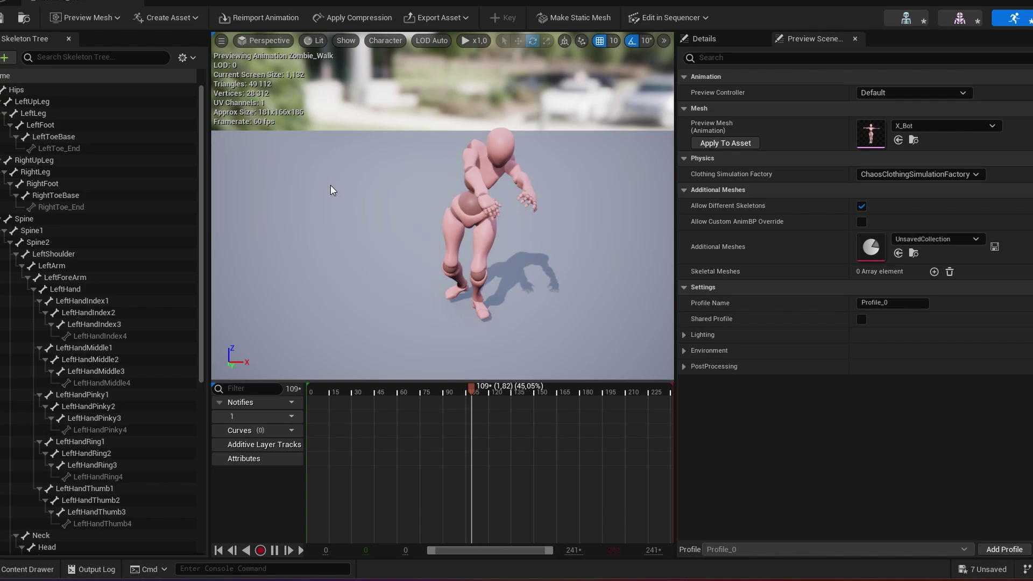
{"action": "left_click", "coordinate": [135, 1]}
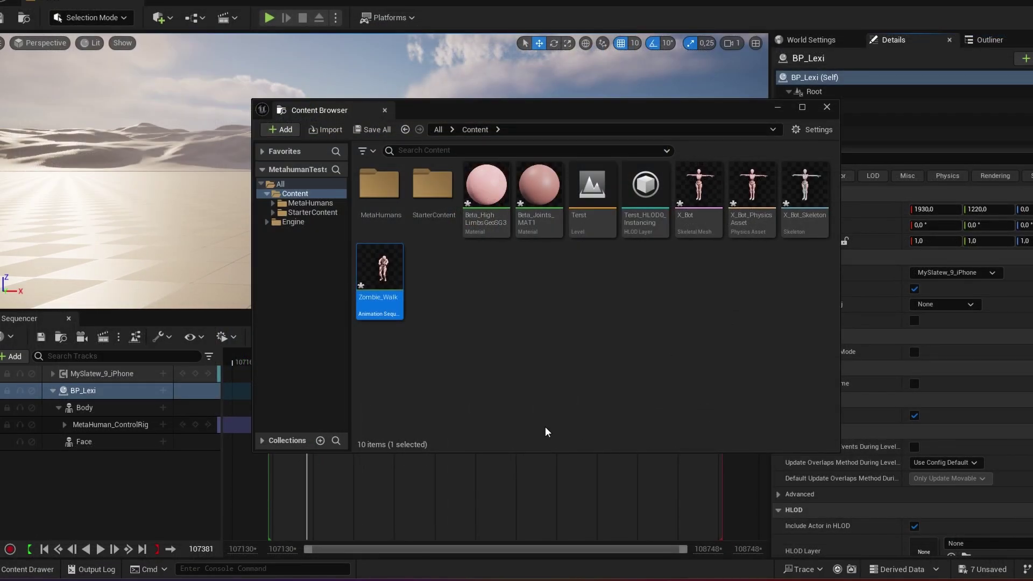
- Retarget Zombie_Walk, choosing Lexi's f_med_nrw_body as the target skeletal mesh
{"action": "mouse_move", "coordinate": [377, 269]}
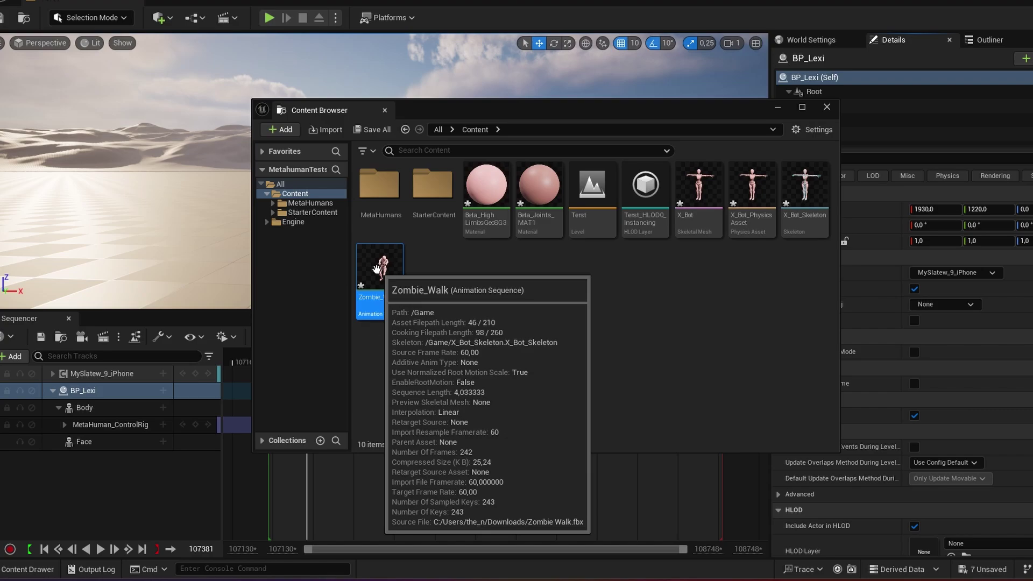
{"action": "right_click", "coordinate": [376, 269]}
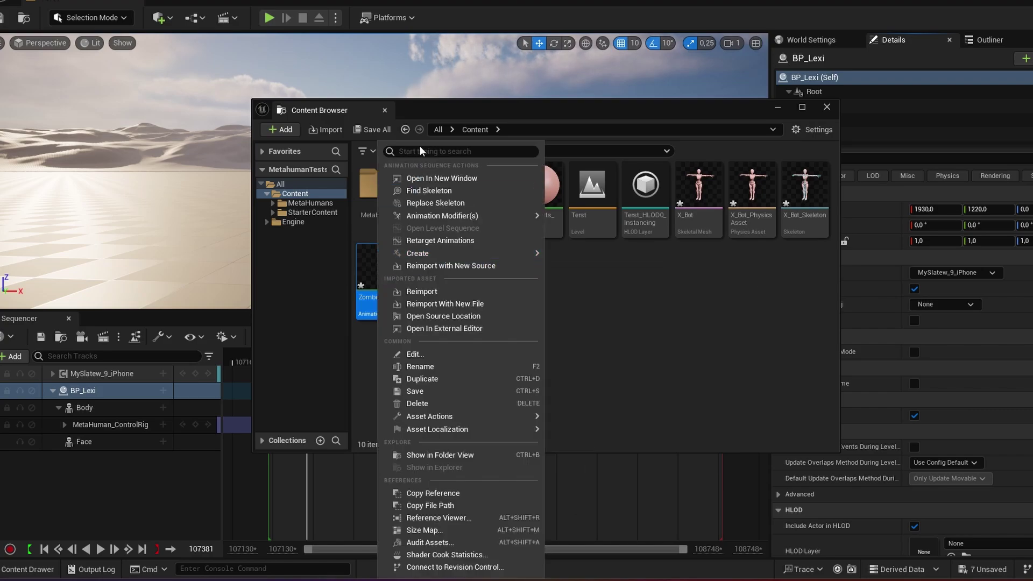
{"action": "left_click", "coordinate": [472, 246]}
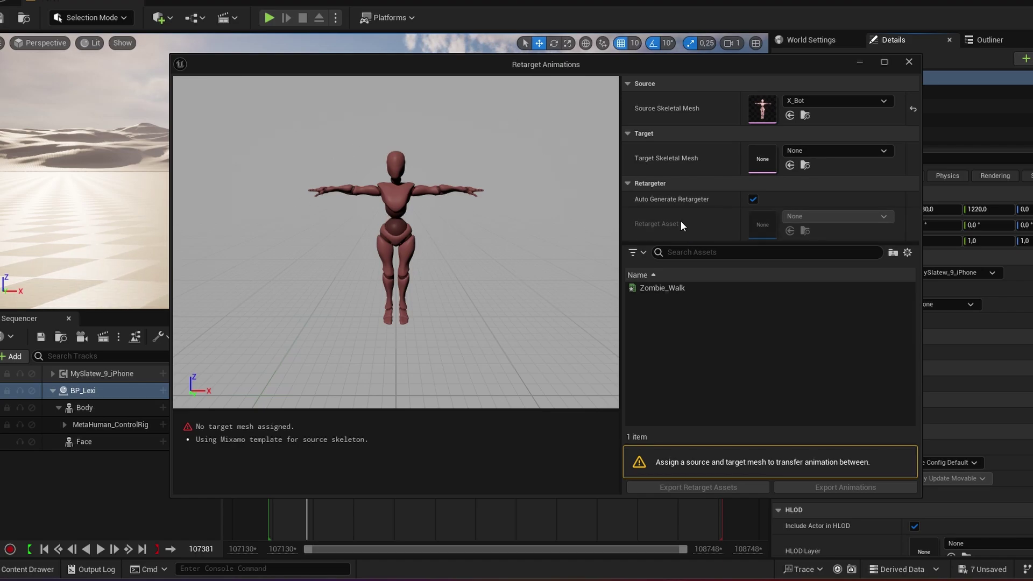
{"action": "left_click", "coordinate": [830, 151]}
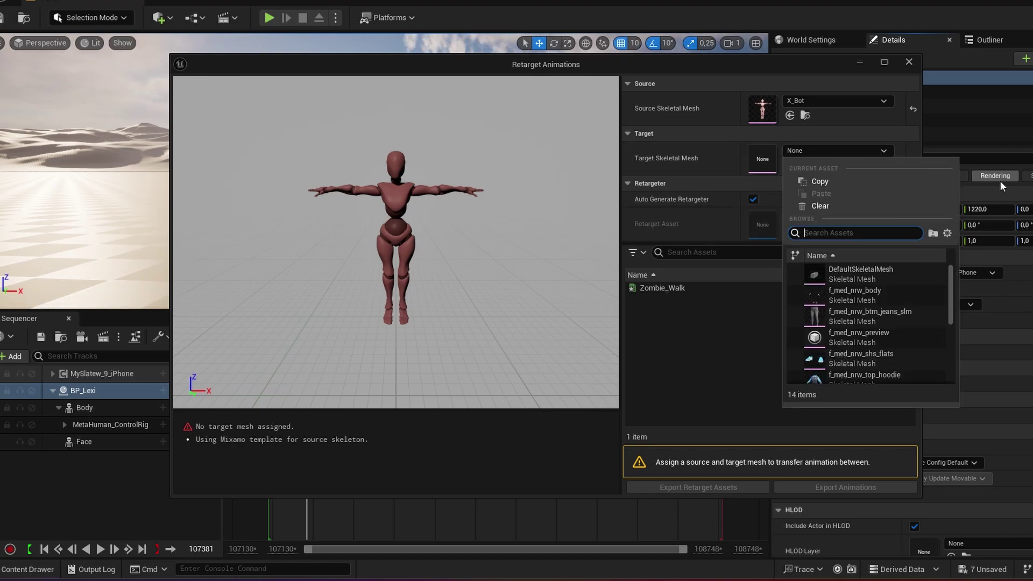
{"action": "type", "text": "le"}
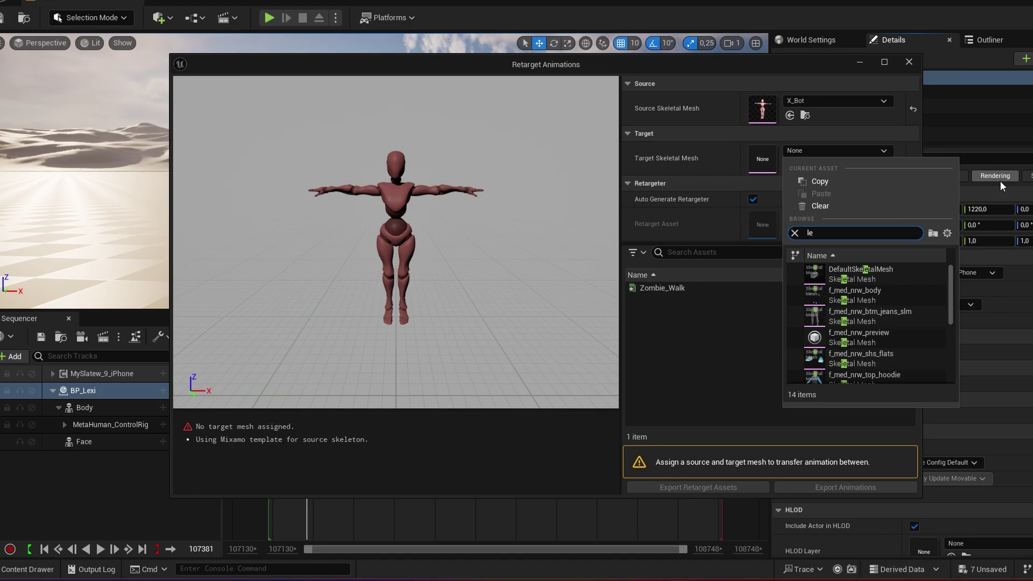
{"action": "type", "text": "xi"}
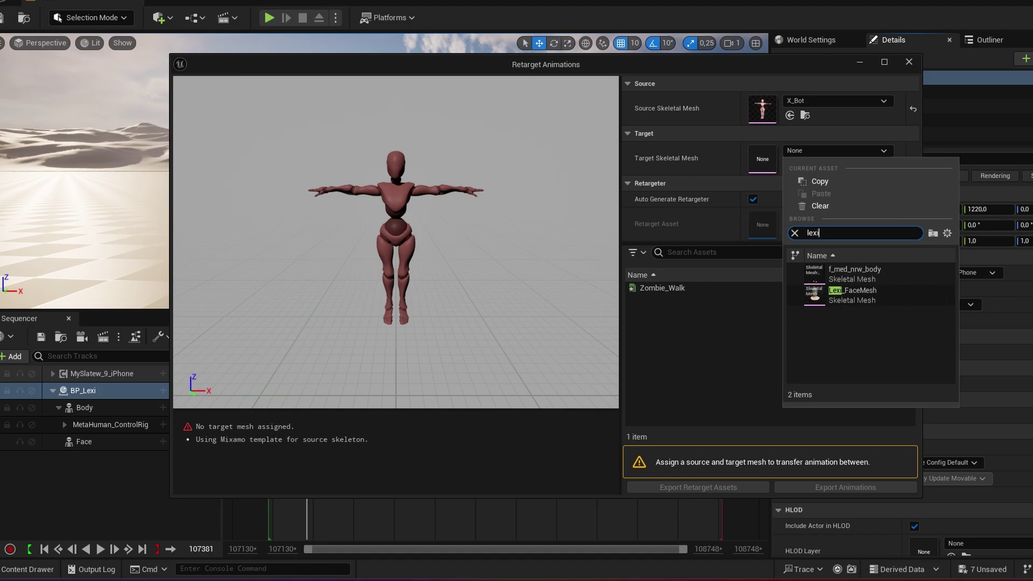
{"action": "left_click", "coordinate": [861, 272]}
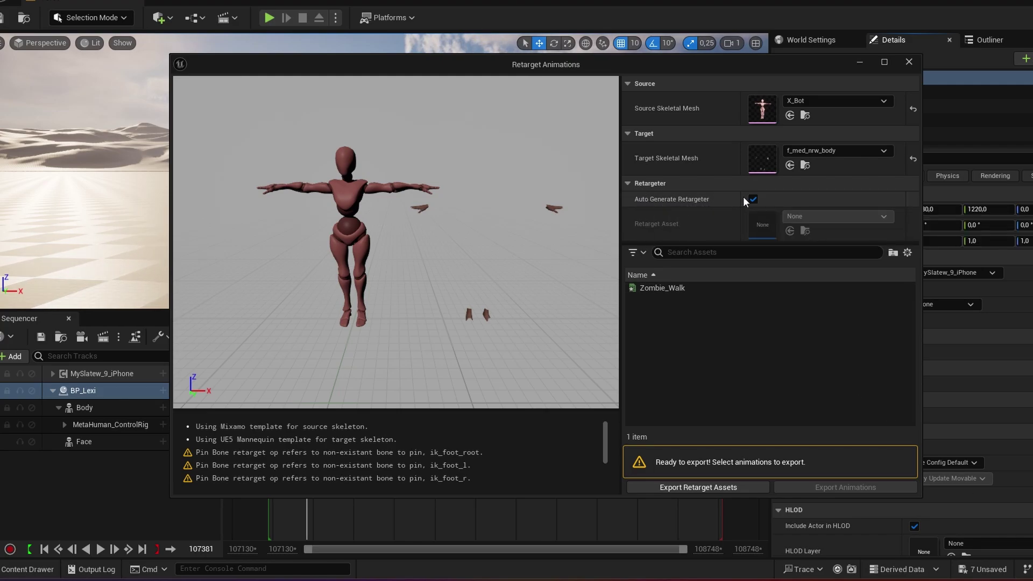
- Export the retargeted Zombie_Walk to the MetaHumans folder with the prefix 'Test'
{"action": "mouse_move", "coordinate": [668, 289]}
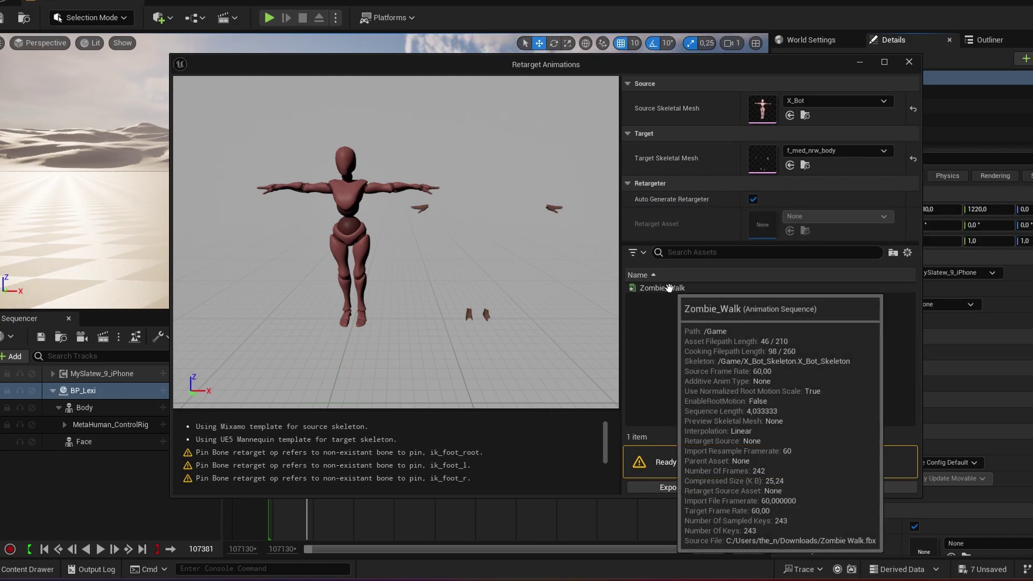
{"action": "left_click", "coordinate": [669, 289]}
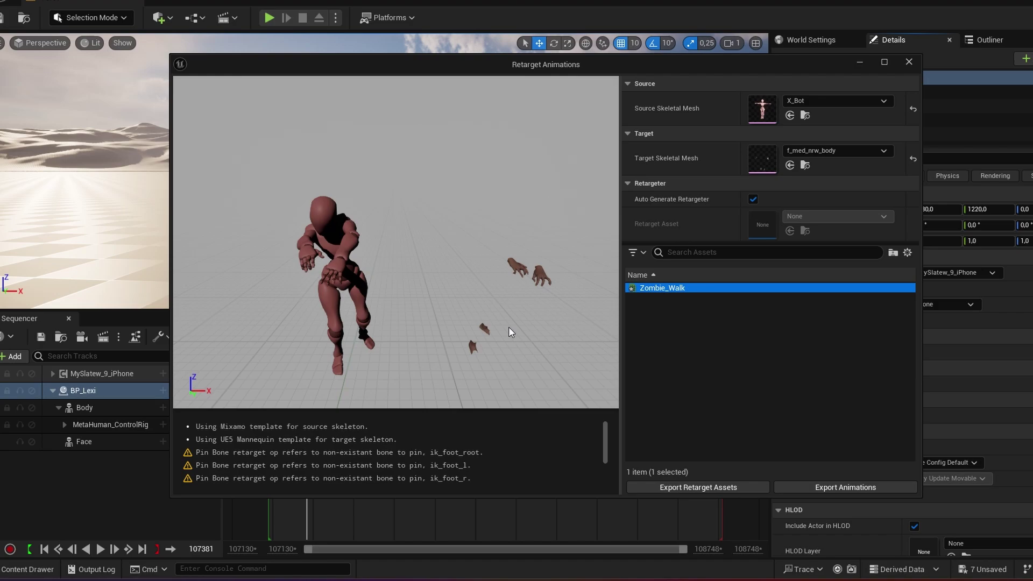
{"action": "left_click", "coordinate": [847, 487]}
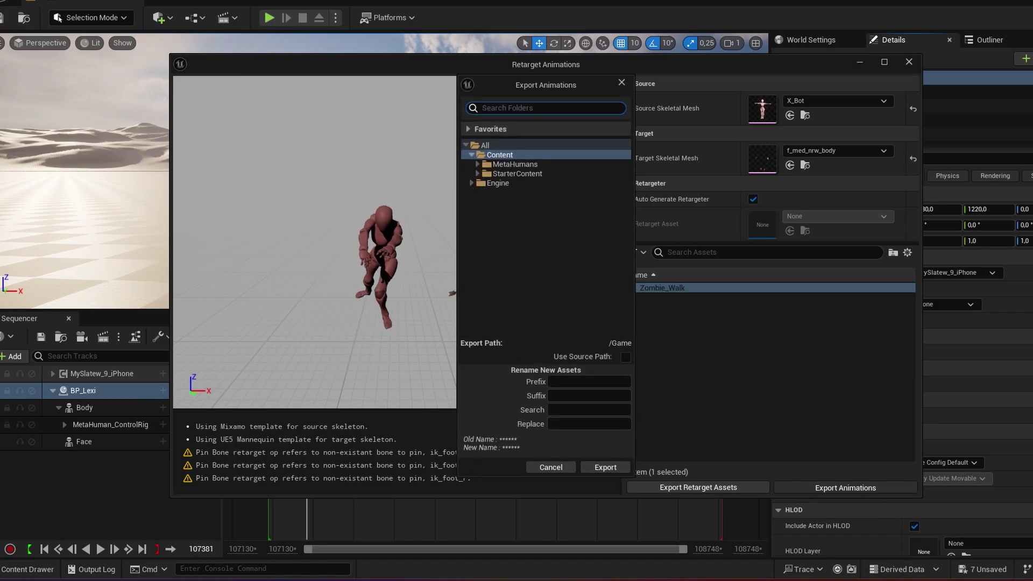
{"action": "left_click", "coordinate": [511, 165]}
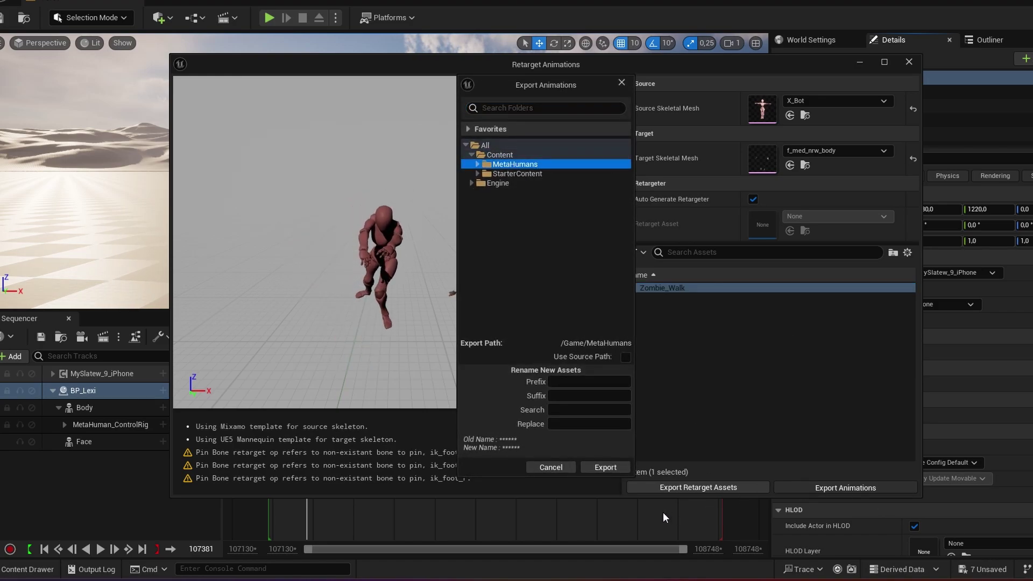
{"action": "left_click", "coordinate": [575, 381]}
{"action": "type", "text": "Test"}
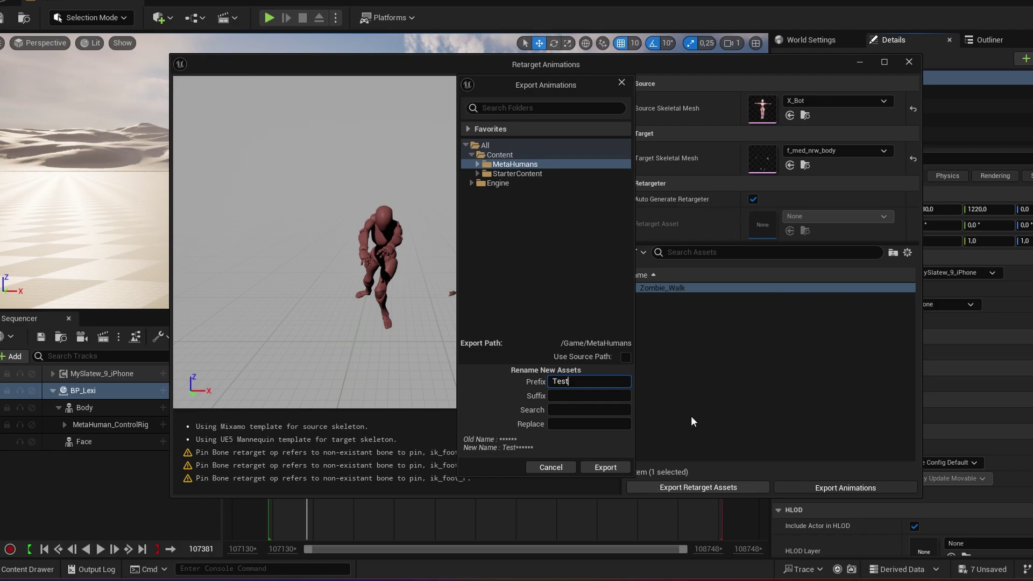
{"action": "left_click", "coordinate": [616, 464]}
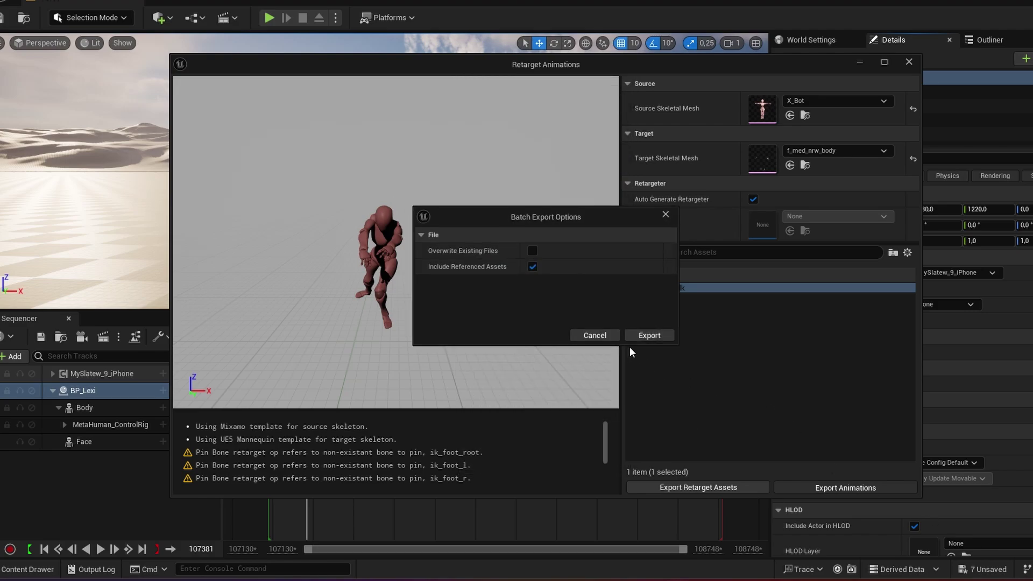
{"action": "left_click", "coordinate": [640, 336]}
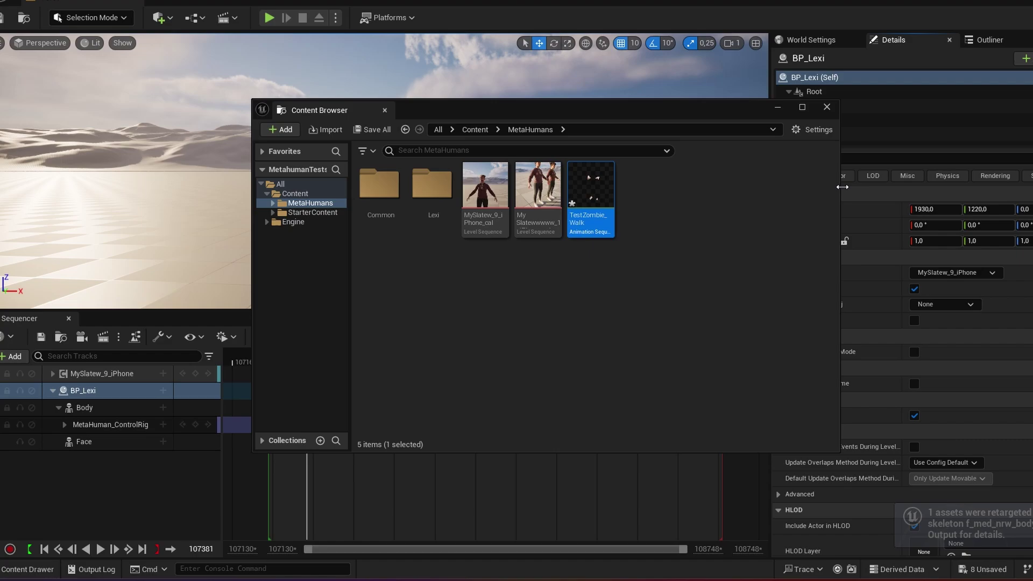
- Add a TestZombie_Walk animation section to BP_Lexi's Body track in the Sequencer
{"action": "left_click", "coordinate": [828, 107]}
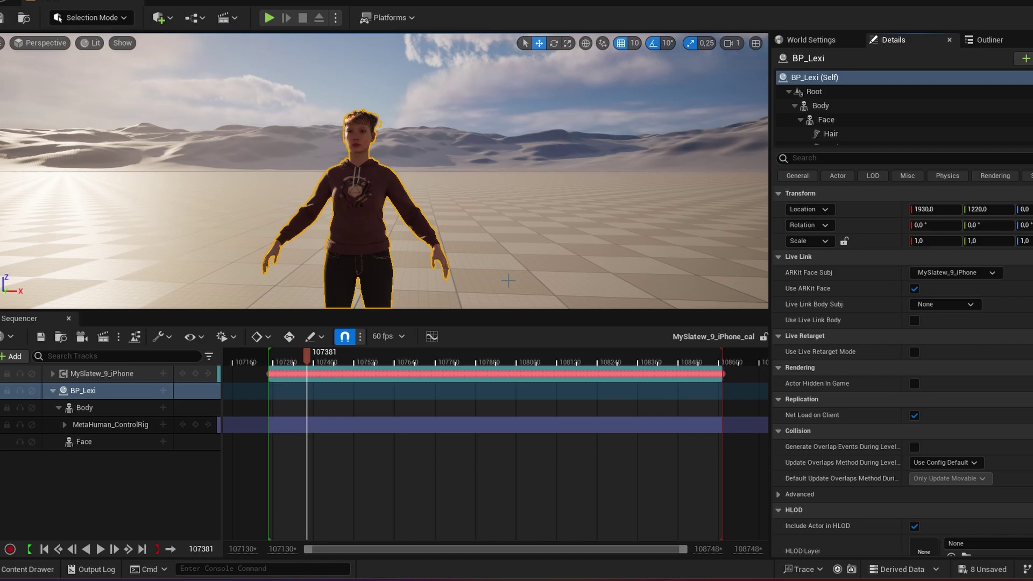
{"action": "left_click", "coordinate": [159, 406]}
{"action": "mouse_move", "coordinate": [222, 132]}
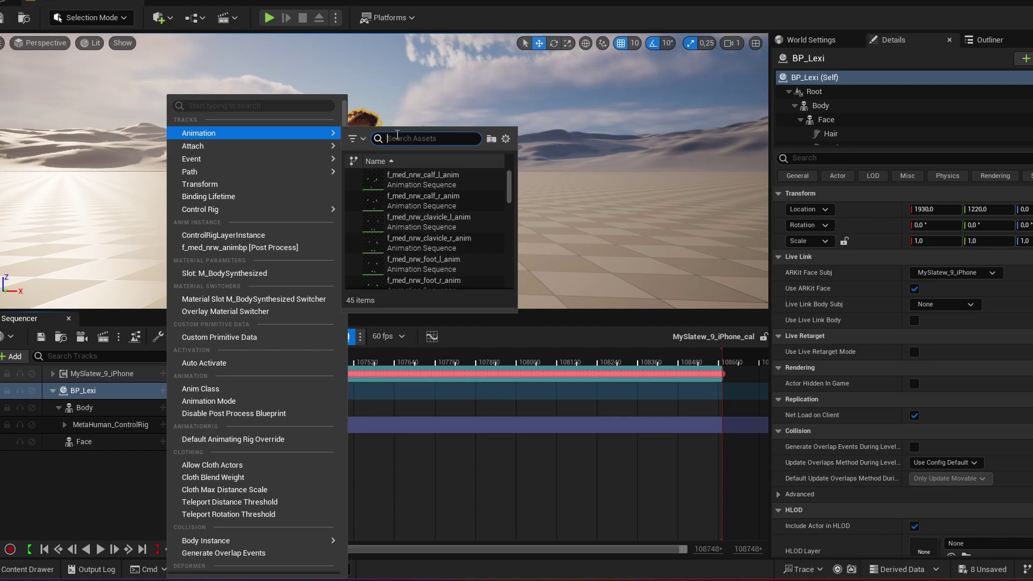
{"action": "type", "text": "test"}
{"action": "left_click", "coordinate": [422, 178]}
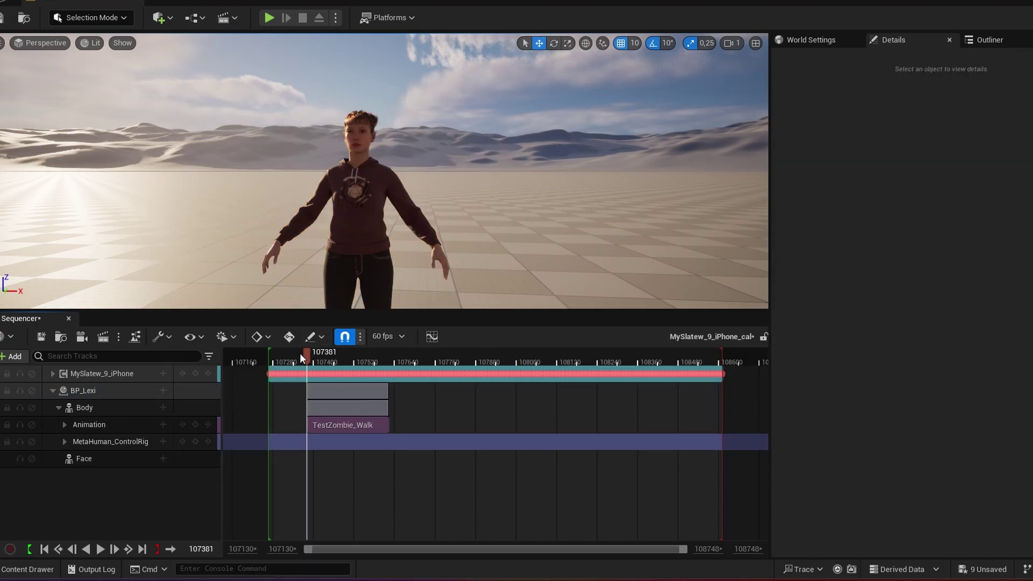
{"action": "mouse_move", "coordinate": [308, 357]}
{"action": "left_mouse_down"}
{"action": "mouse_move", "coordinate": [344, 369]}
{"action": "mouse_move", "coordinate": [295, 362]}
{"action": "mouse_move", "coordinate": [344, 372]}
{"action": "mouse_move", "coordinate": [303, 371]}
{"action": "left_mouse_up"}
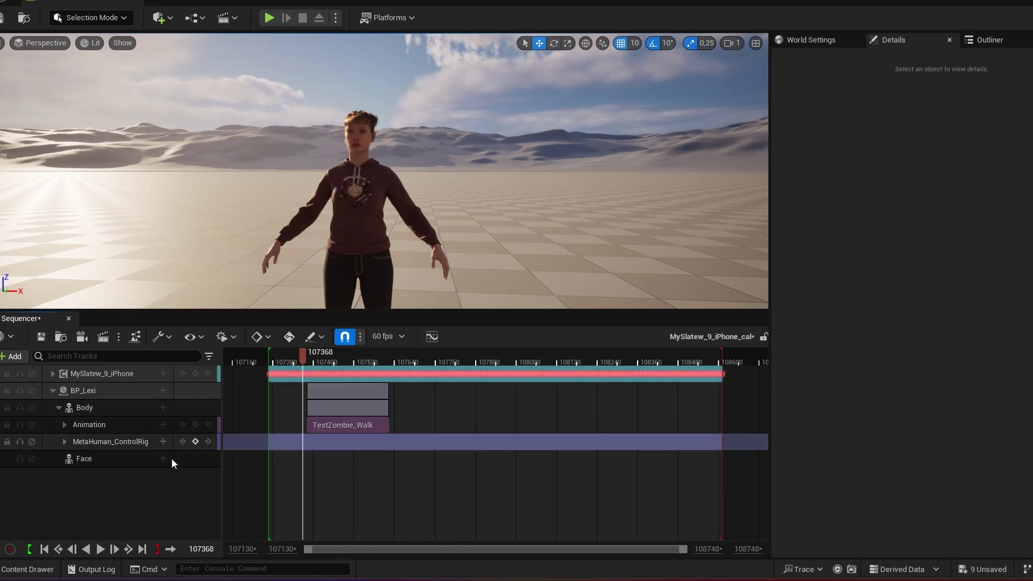
- Delete the MetaHuman_ControlRig track and scrub the timeline to check Lexi's zombie walk
{"action": "left_click", "coordinate": [109, 444]}
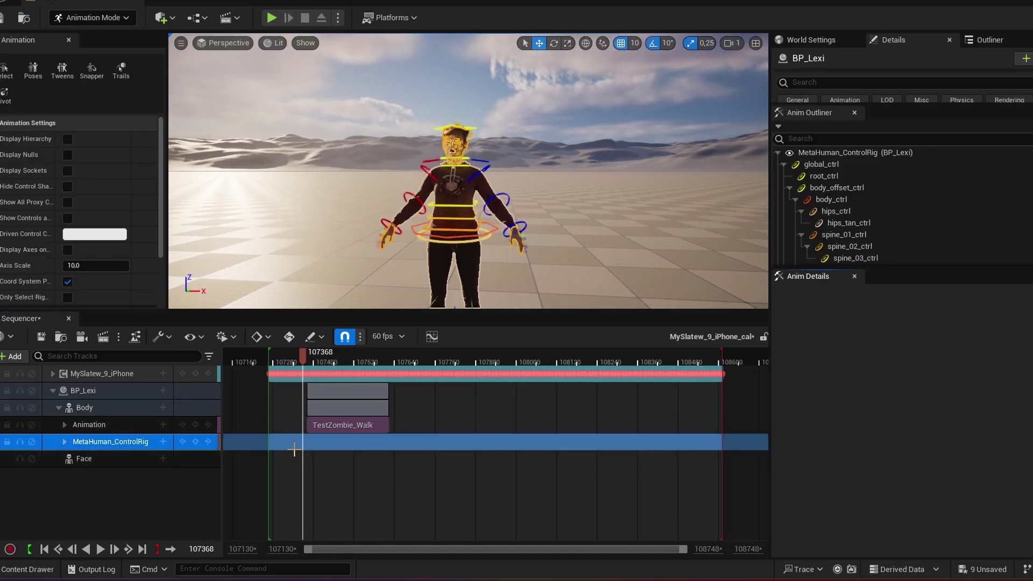
{"action": "key", "text": "Delete"}
{"action": "left_click_drag", "start_coordinate": [304, 362], "coordinate": [366, 373]}
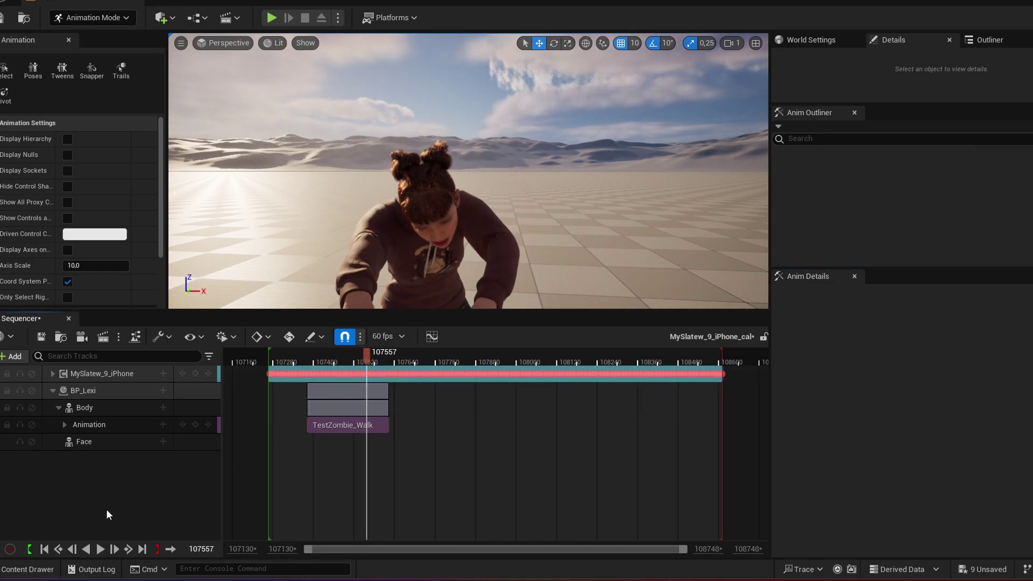
{"action": "left_click", "coordinate": [37, 571]}
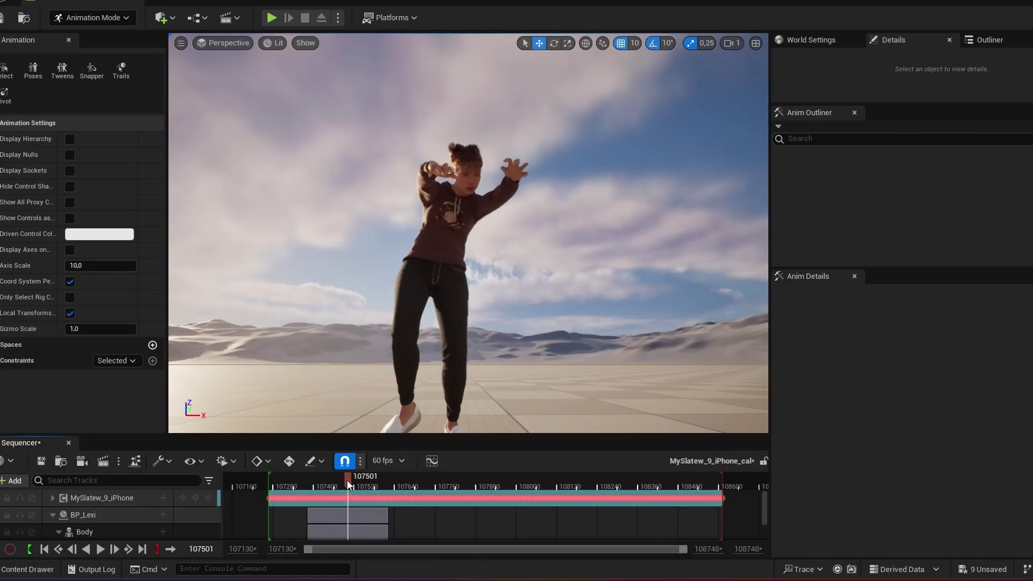
{"action": "left_click_drag", "start_coordinate": [346, 480], "coordinate": [385, 498]}
{"action": "right_click_drag", "start_coordinate": [386, 262], "coordinate": [468, 232]}
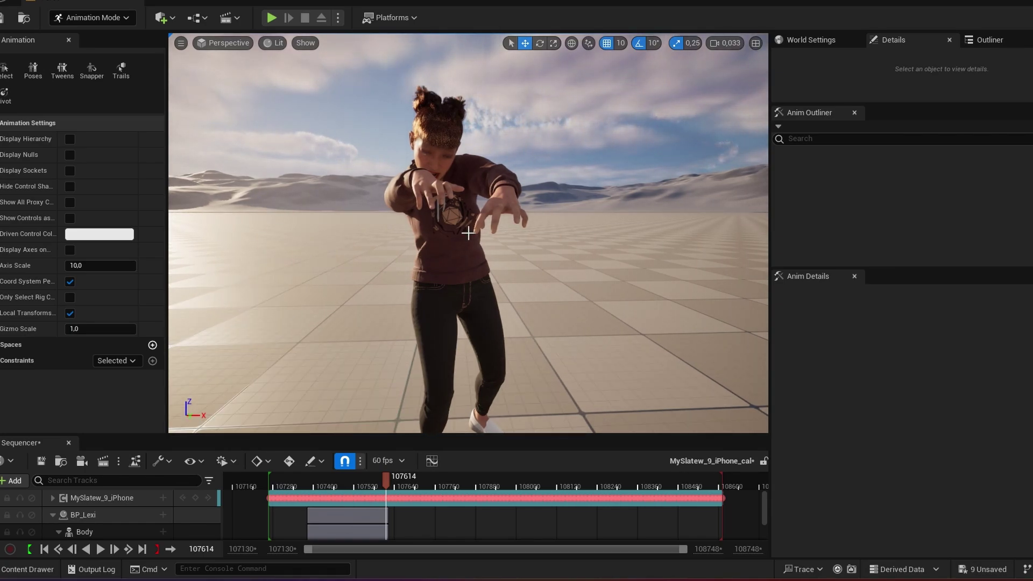
{"action": "left_click_drag", "start_coordinate": [382, 480], "coordinate": [359, 484]}
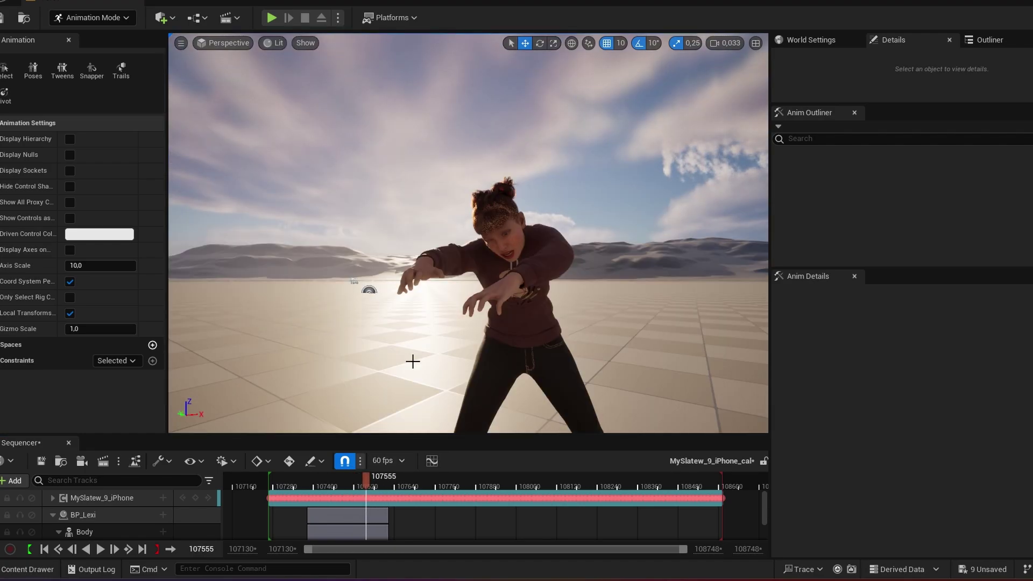
{"action": "mouse_move", "coordinate": [489, 347]}
{"action": "left_mouse_down"}
{"action": "mouse_move", "coordinate": [506, 301]}
{"action": "mouse_move", "coordinate": [478, 293]}
{"action": "mouse_move", "coordinate": [481, 346]}
{"action": "left_mouse_up"}
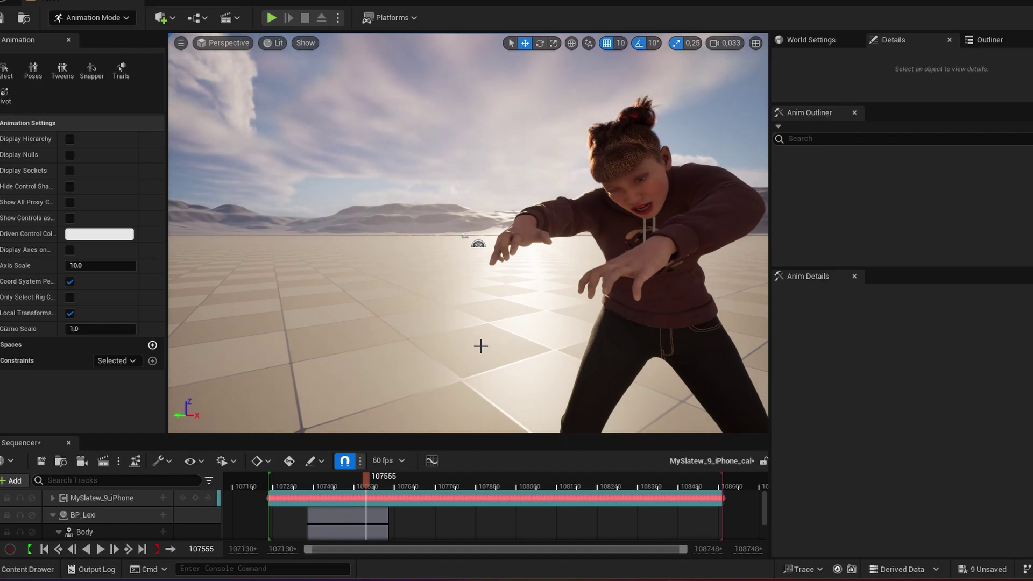